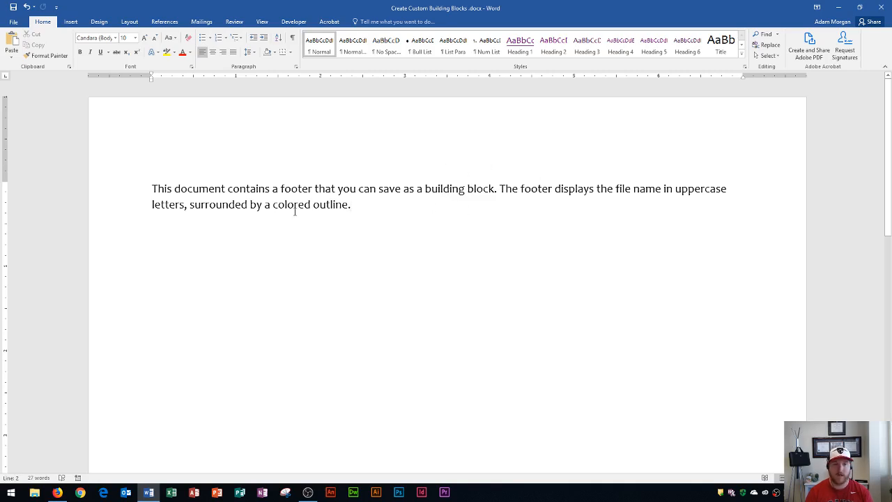
Step: Open the first-page footer for editing and select its entire outlined file name line
scroll(391, 216, "down", 15)
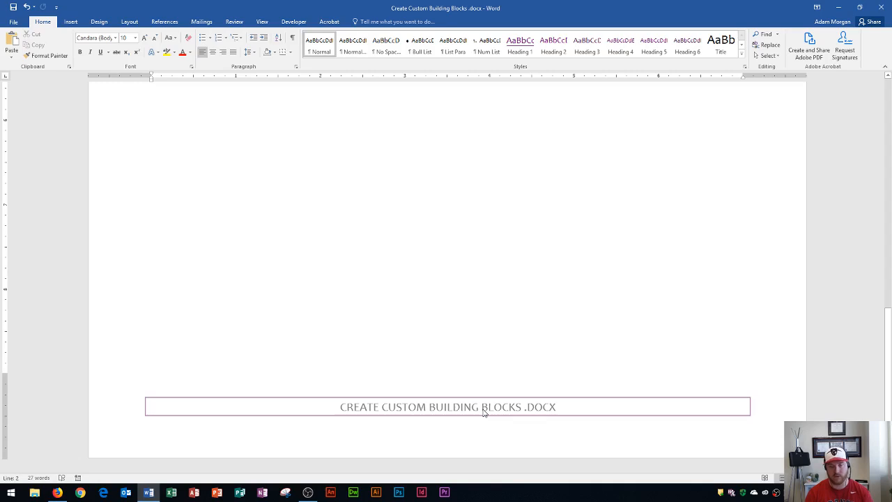
double_click(565, 411)
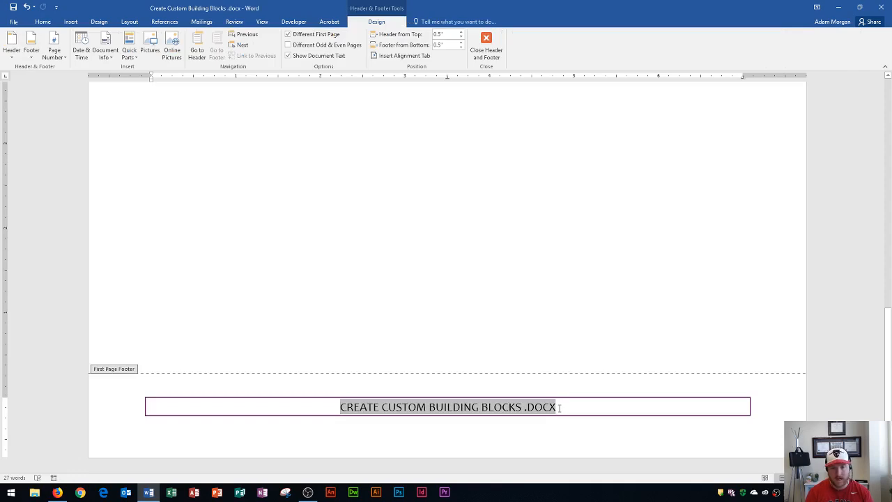
triple_click(560, 409)
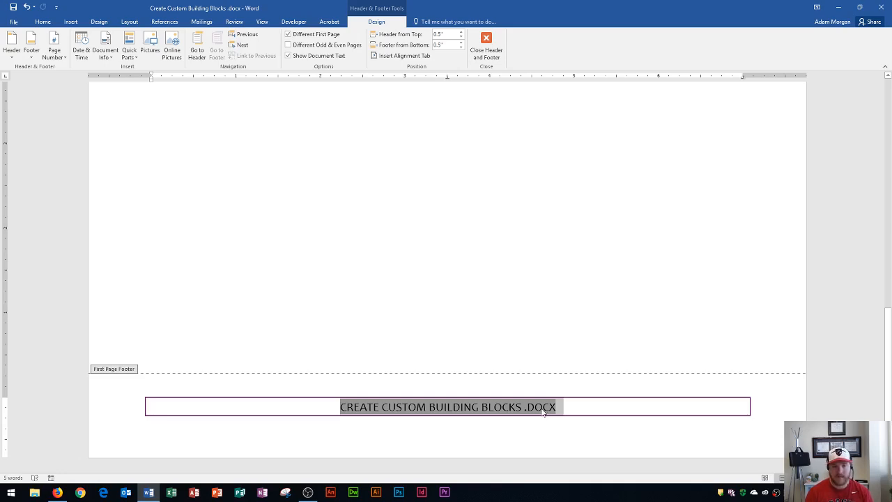
left_click(31, 56)
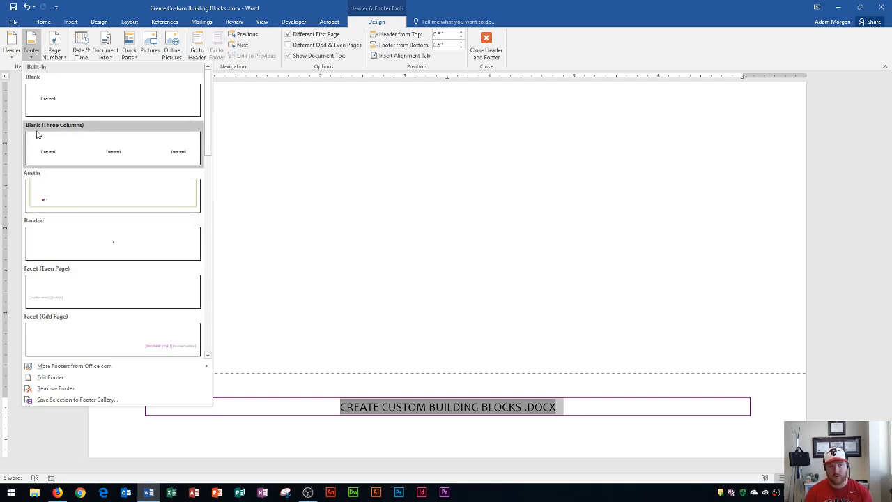
left_click(30, 59)
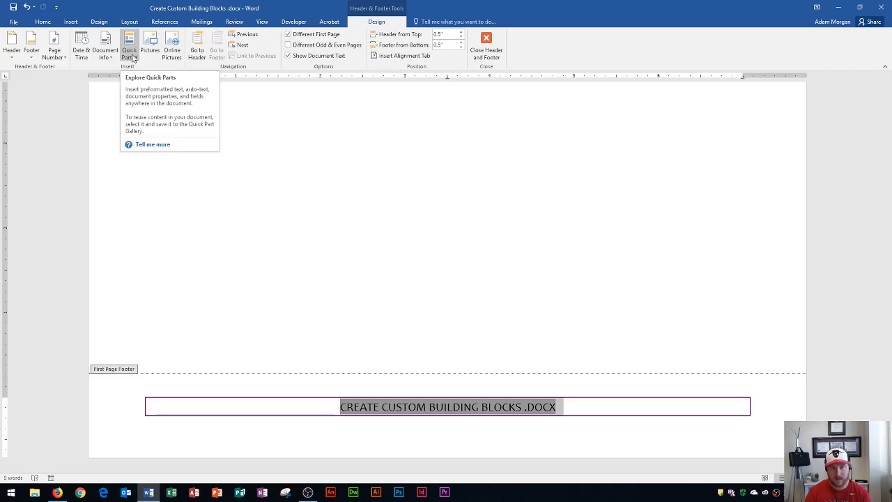
Step: Start a new building block from the selected footer, naming it MyFooter and assigning it to the Footers gallery
left_click(71, 23)
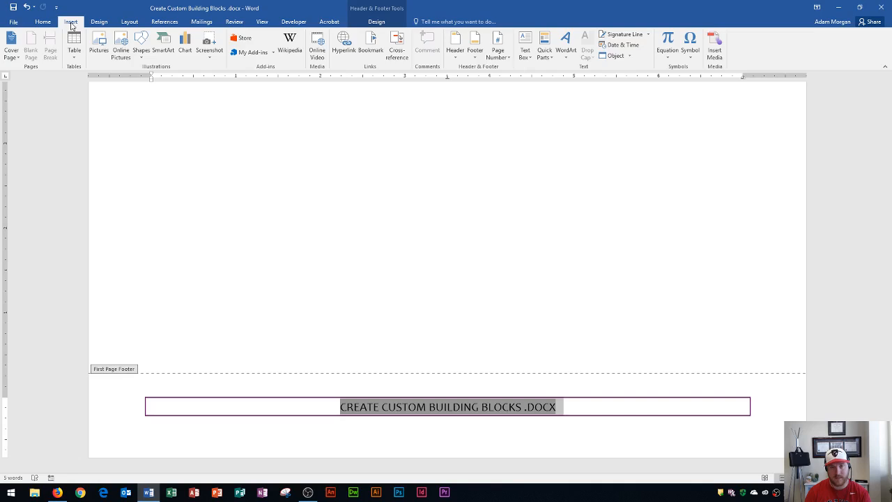
left_click(548, 58)
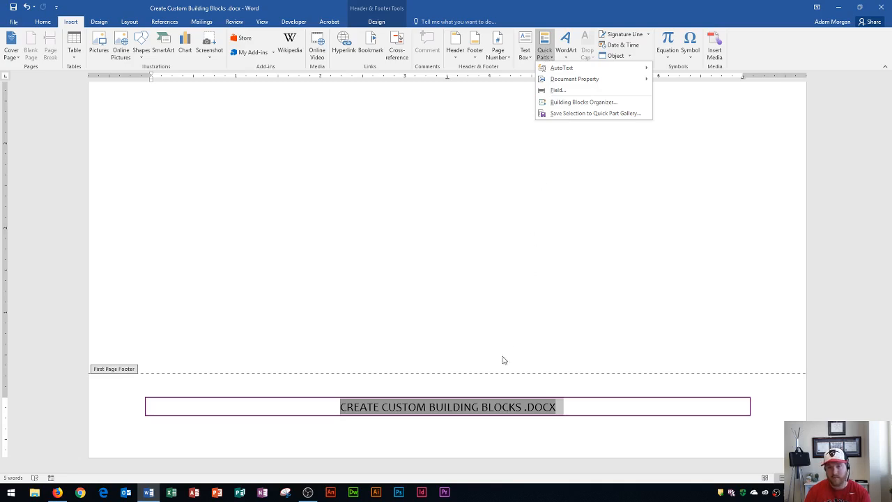
left_click(569, 116)
left_click_drag(450, 184, 447, 152)
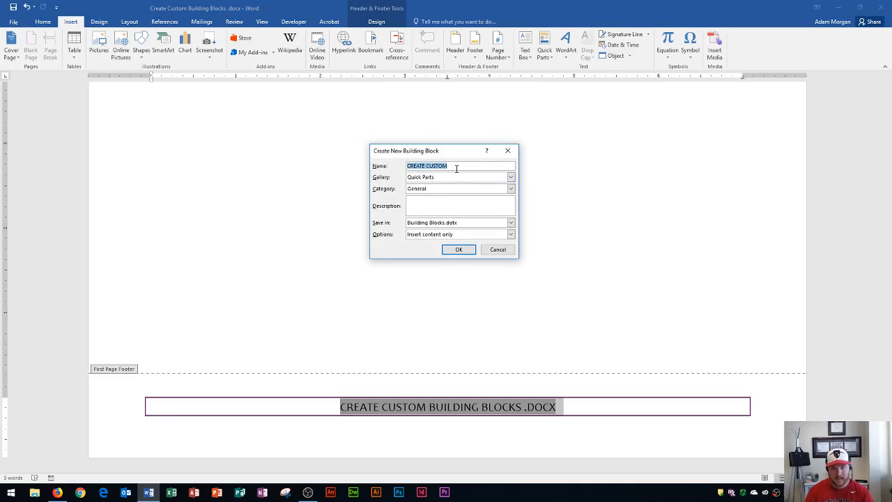
type("M")
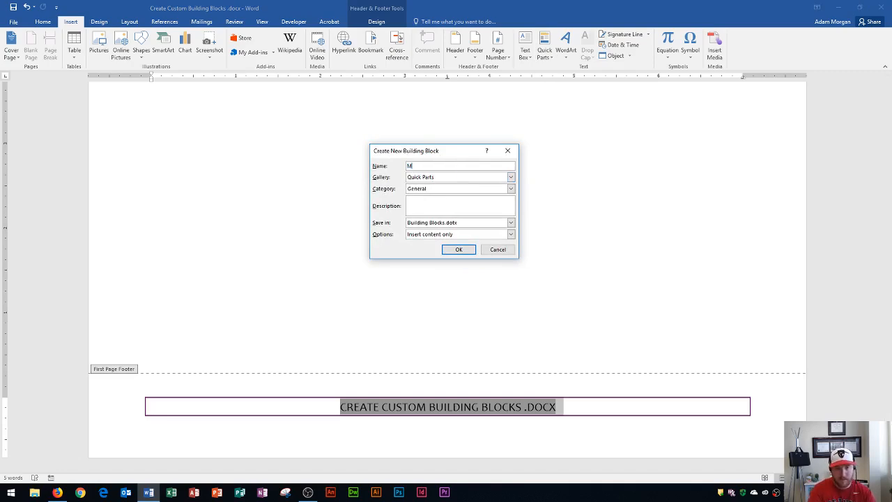
type("yFooter")
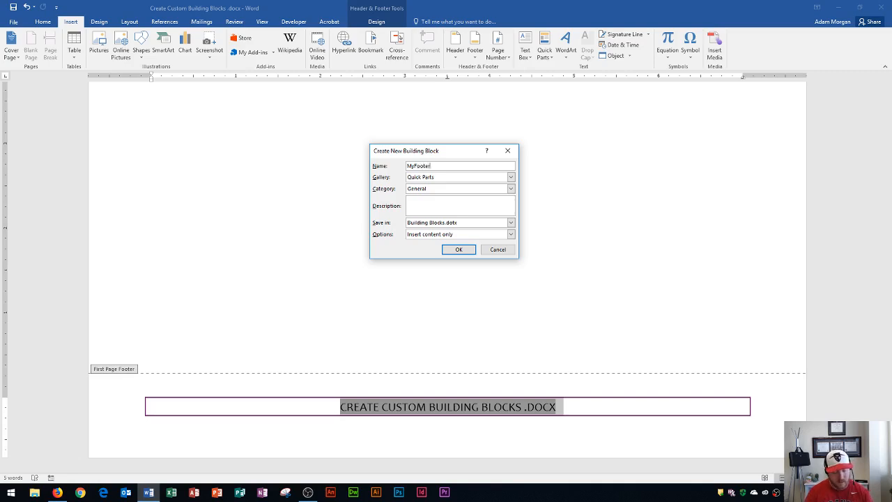
left_click(511, 178)
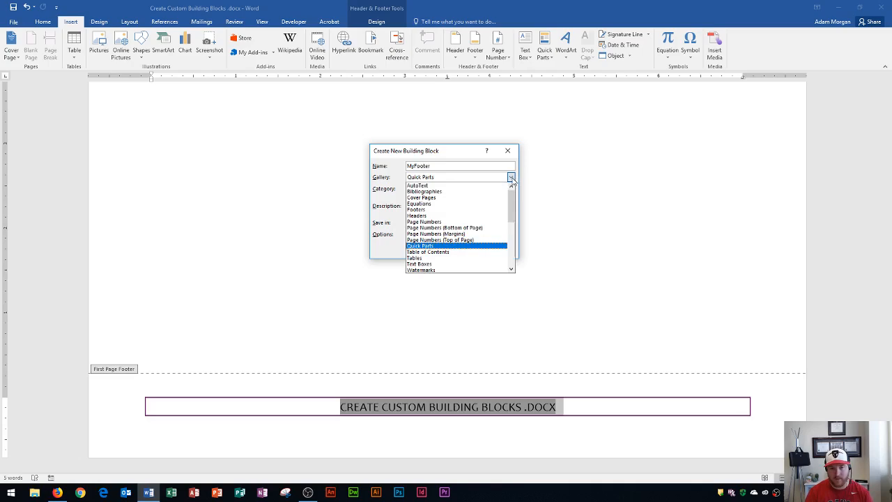
left_click(419, 210)
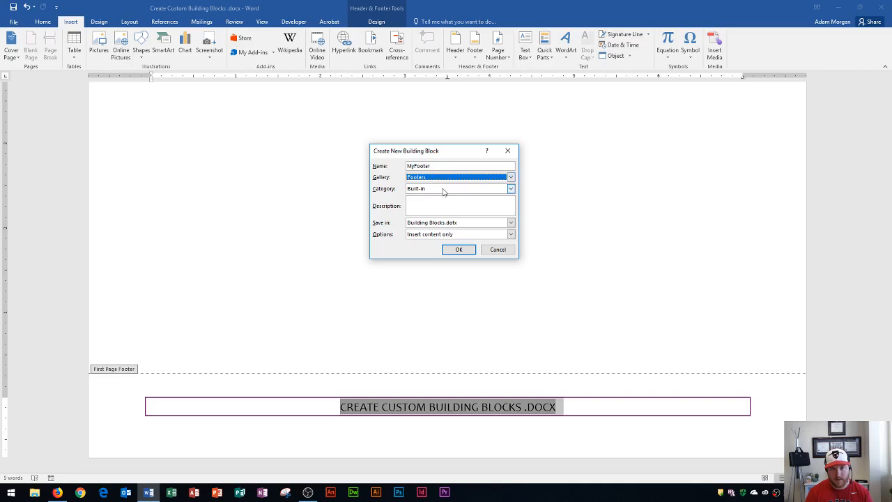
Step: Create a new category named MyBlocks for the building block
left_click(446, 189)
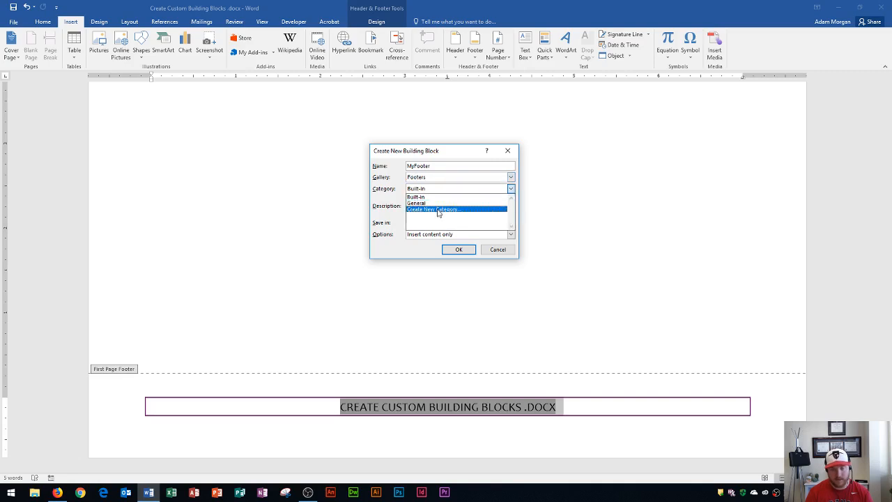
left_click(438, 210)
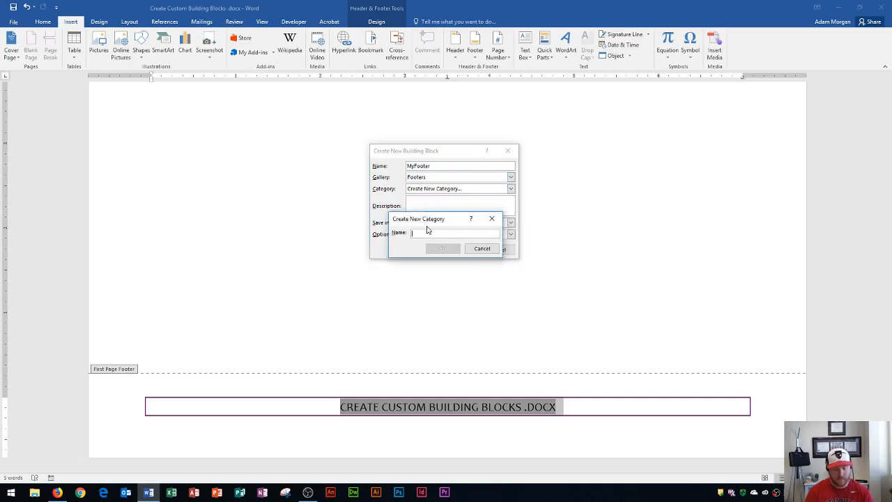
type("MyBlo")
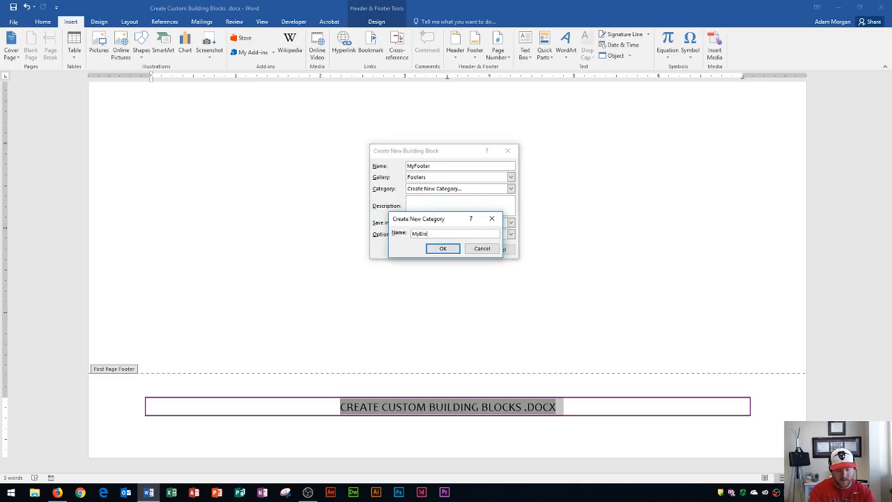
type("cks")
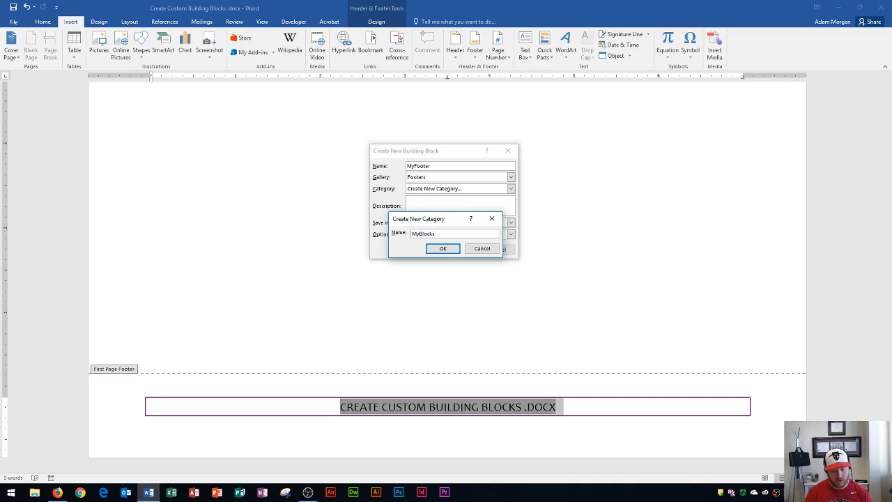
left_click(442, 249)
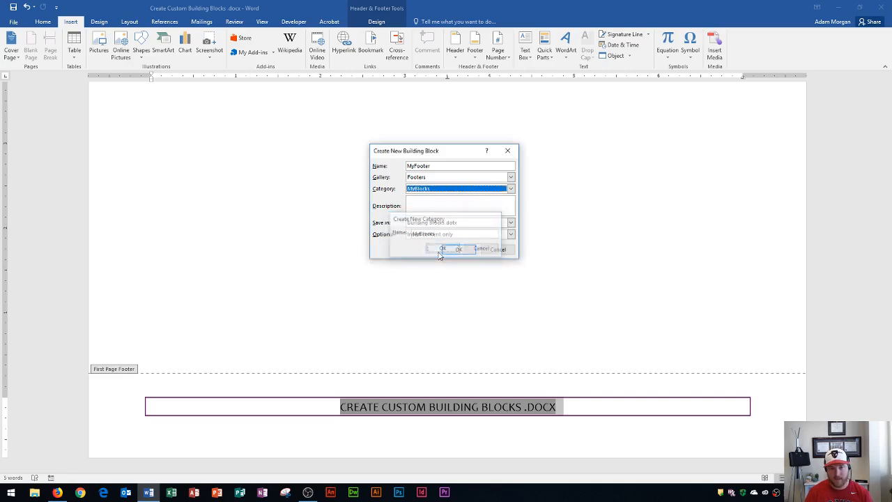
Step: Add the description "My custom footer" and save the building block in Building Blocks.dotx with the Insert content only option
left_click(444, 206)
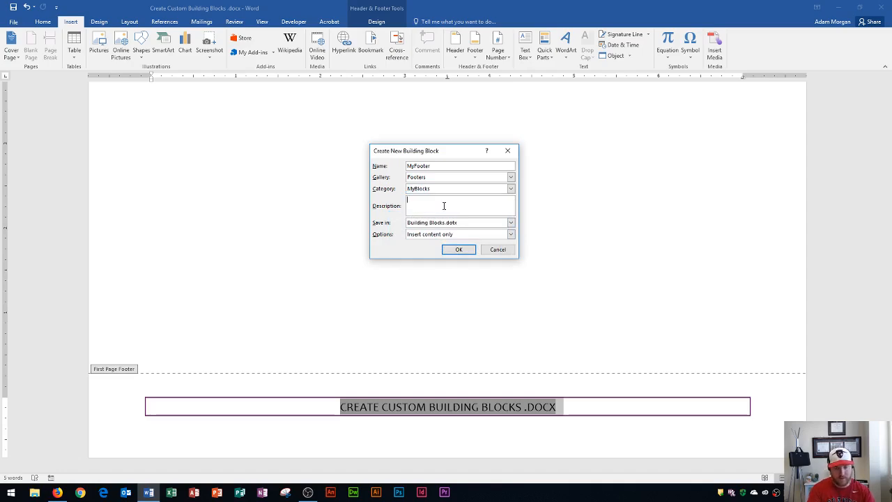
type("My custom")
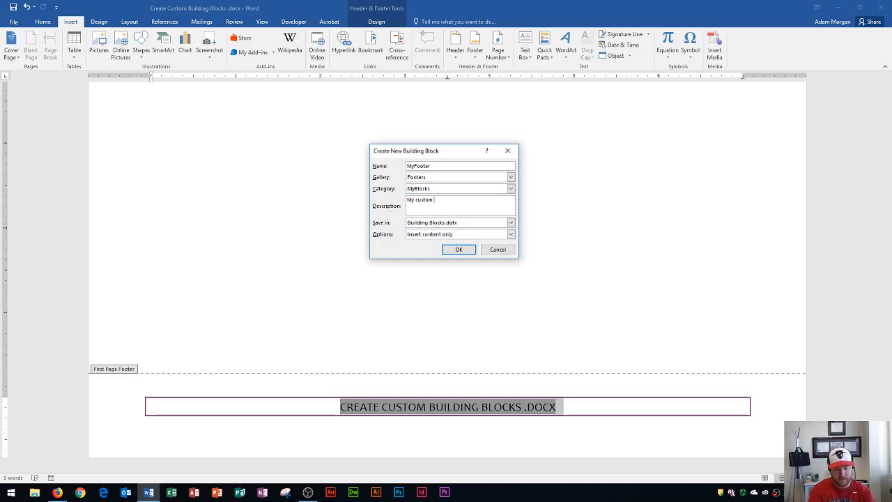
type(" footer")
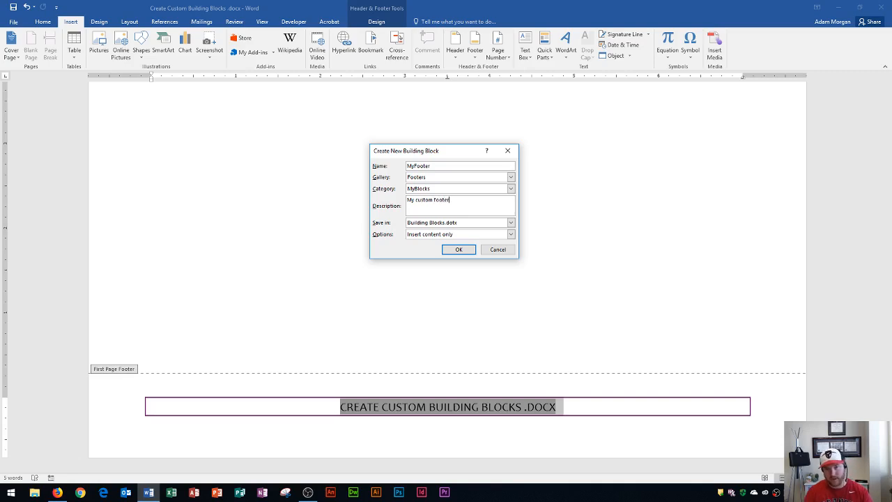
left_click(471, 225)
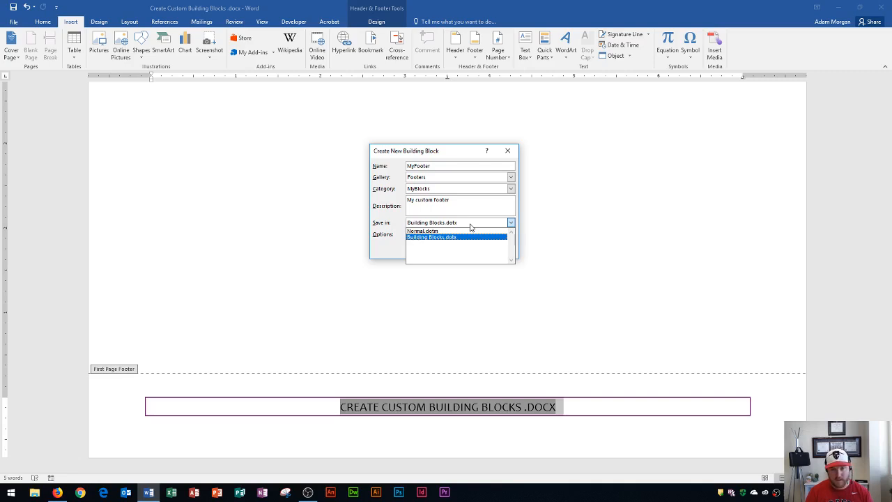
left_click(464, 226)
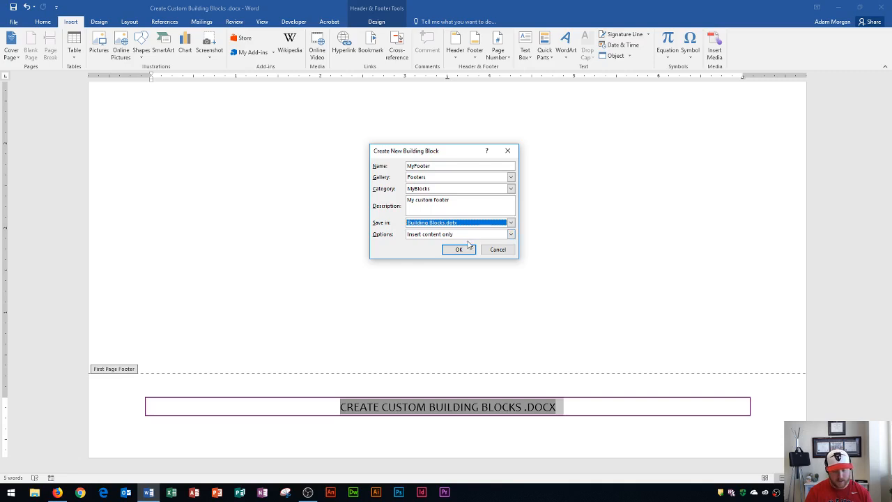
left_click(471, 236)
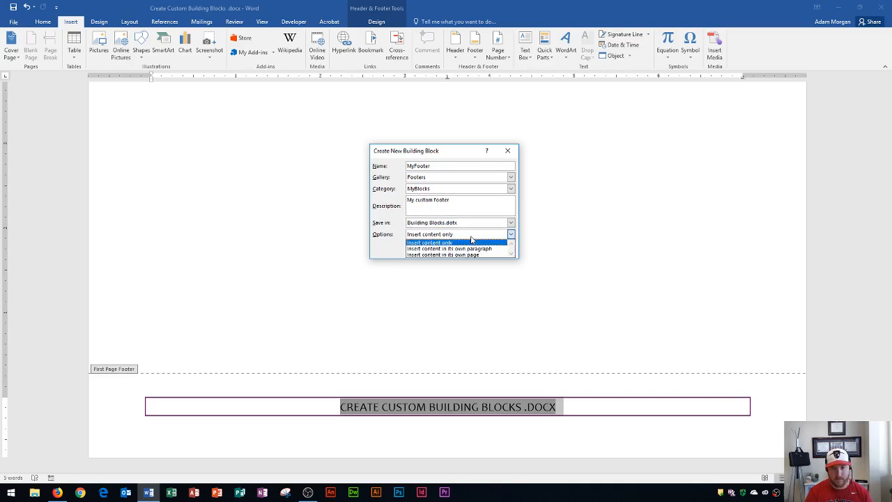
left_click(437, 235)
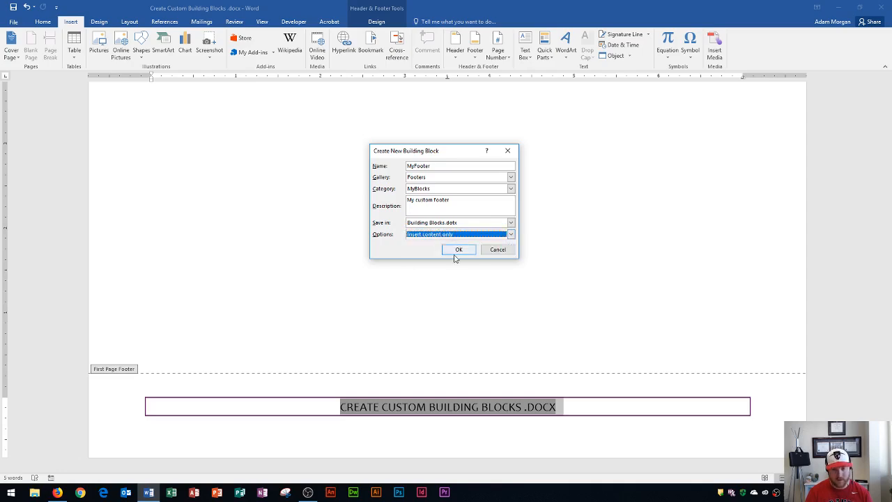
left_click(457, 251)
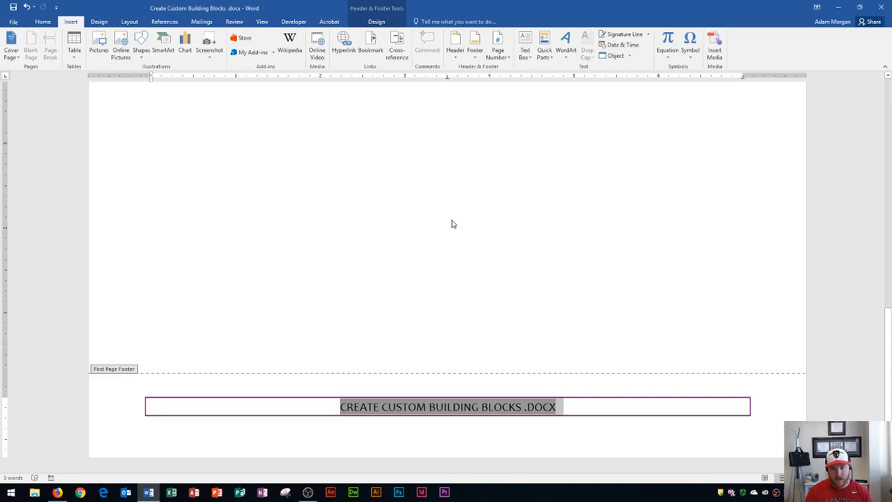
Step: Leave footer editing by returning to the body text and create a new blank document
scroll(451, 222, "up", 10)
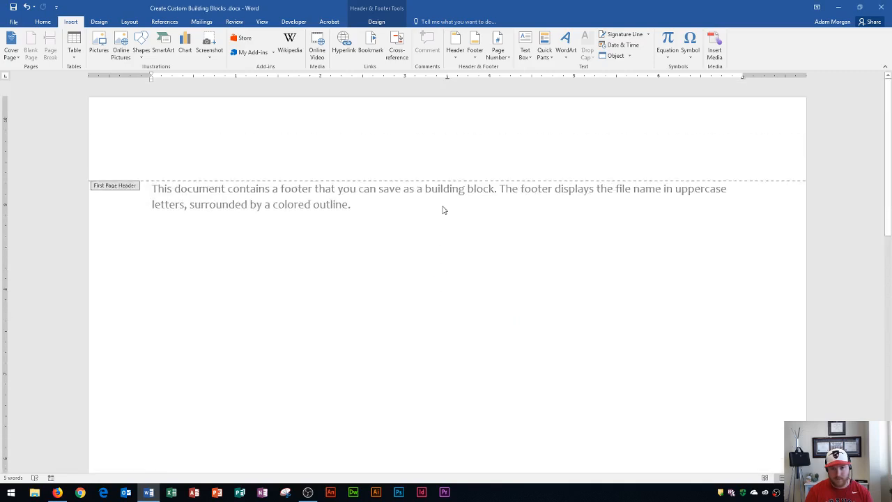
double_click(392, 213)
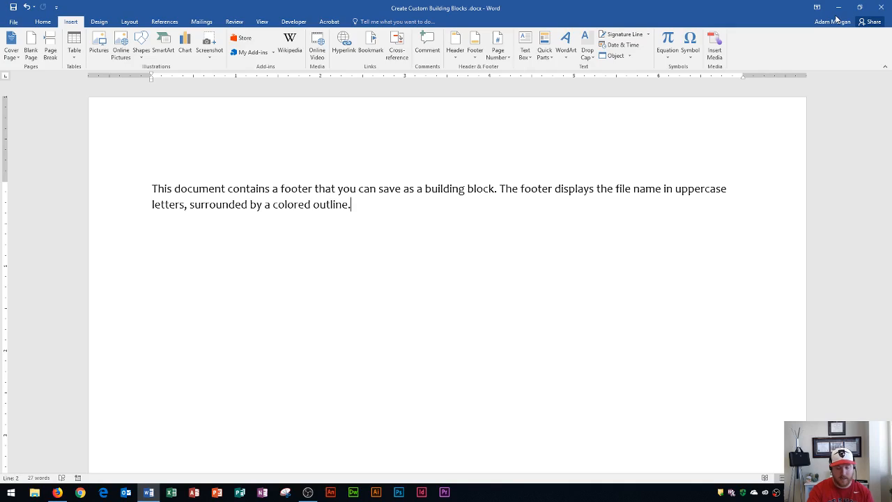
key("ctrl+n")
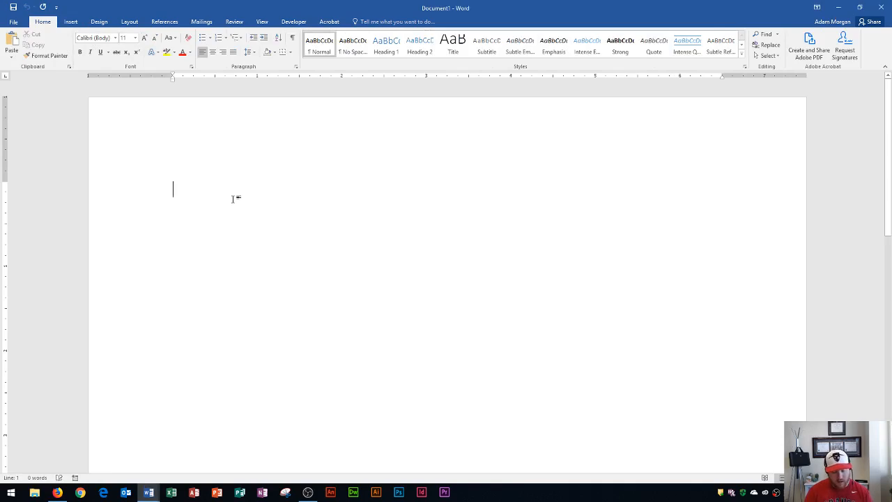
Step: Insert the custom MyFooter building block from the MyBlocks category into the blank document's footer
scroll(305, 231, "down", 10)
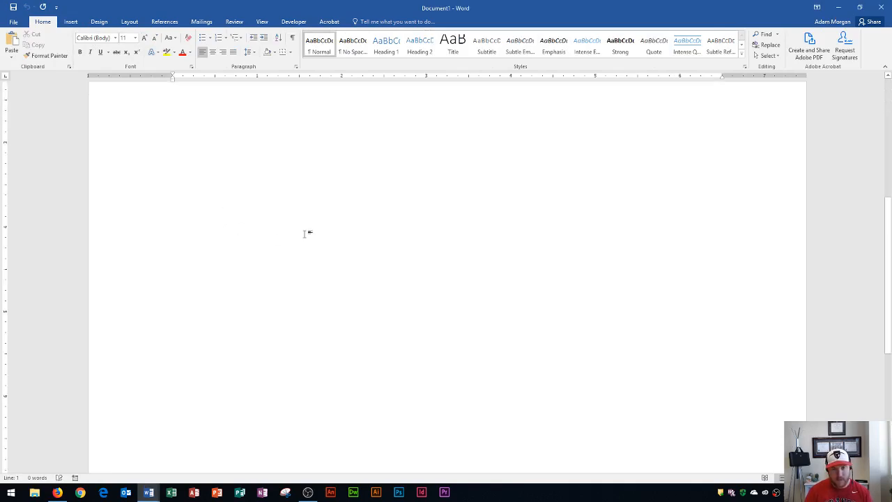
double_click(287, 413)
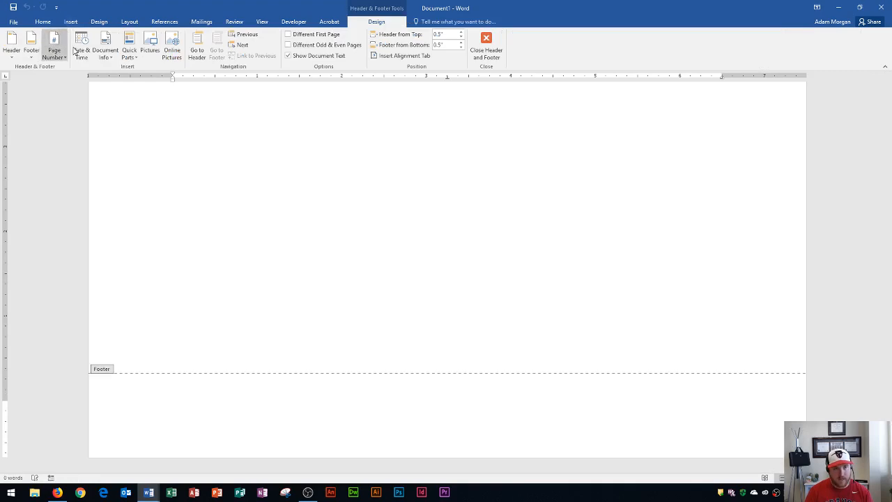
left_click(32, 49)
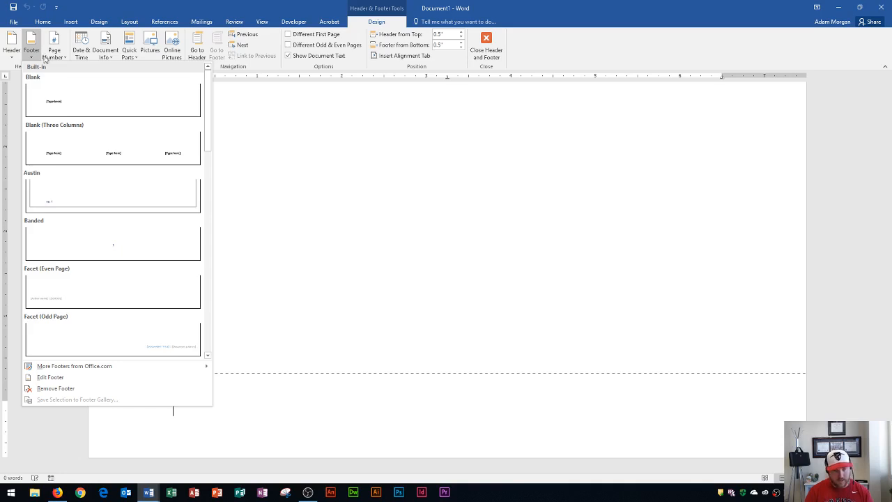
scroll(102, 147, "down", 3)
scroll(102, 149, "down", 9)
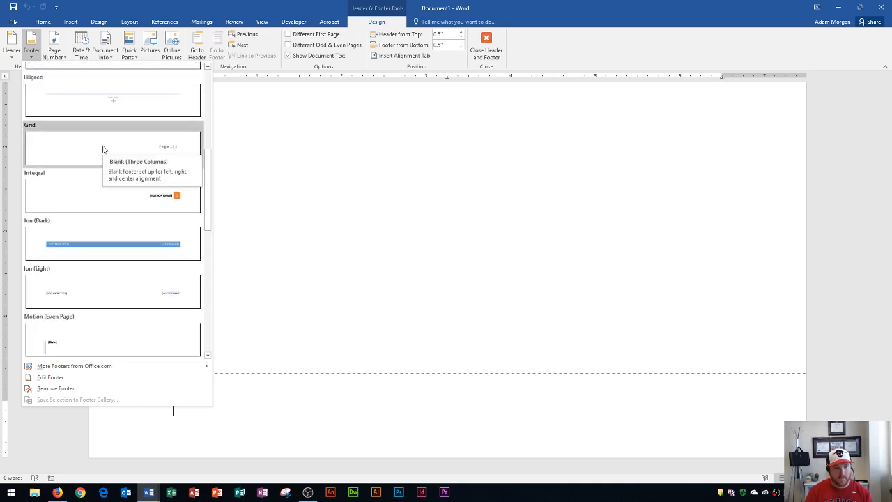
scroll(128, 145, "down", 4)
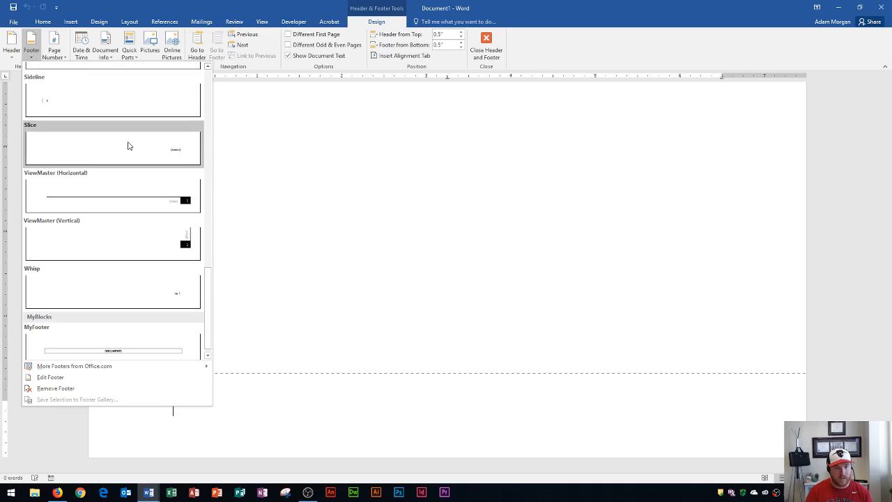
left_click(93, 344)
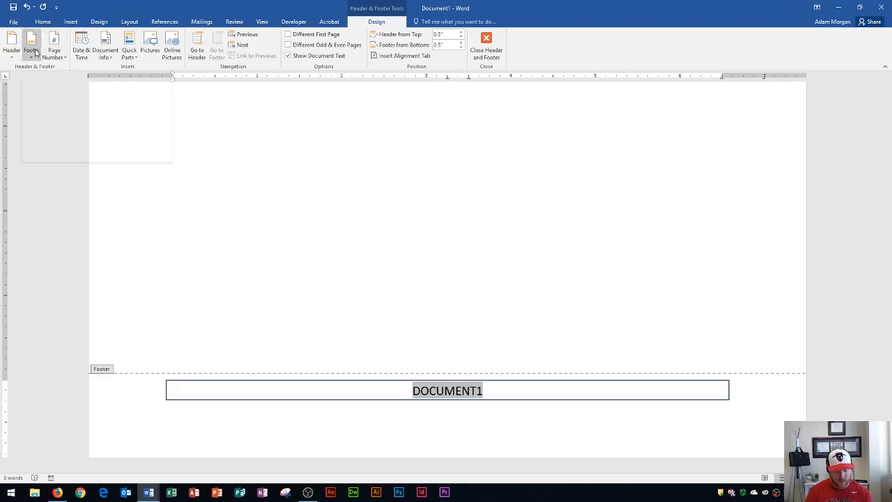
Step: Open the Building Blocks Organizer and sort the list of building blocks by name
left_click(129, 53)
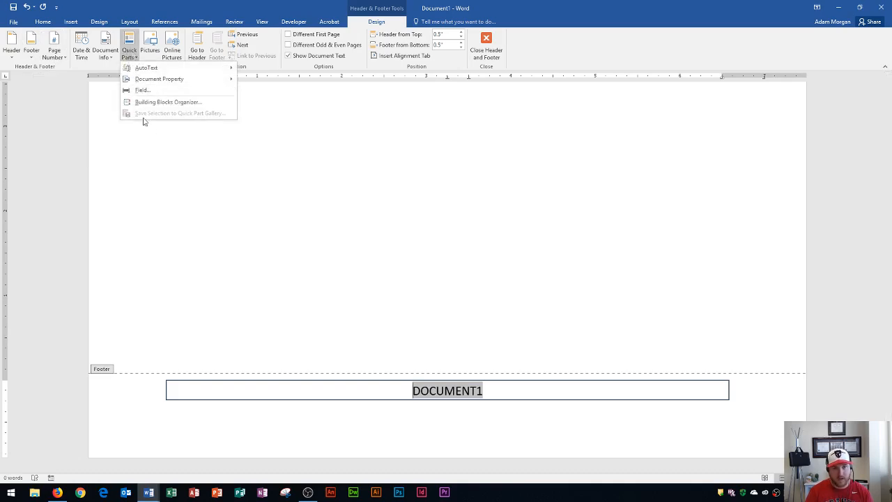
left_click(164, 103)
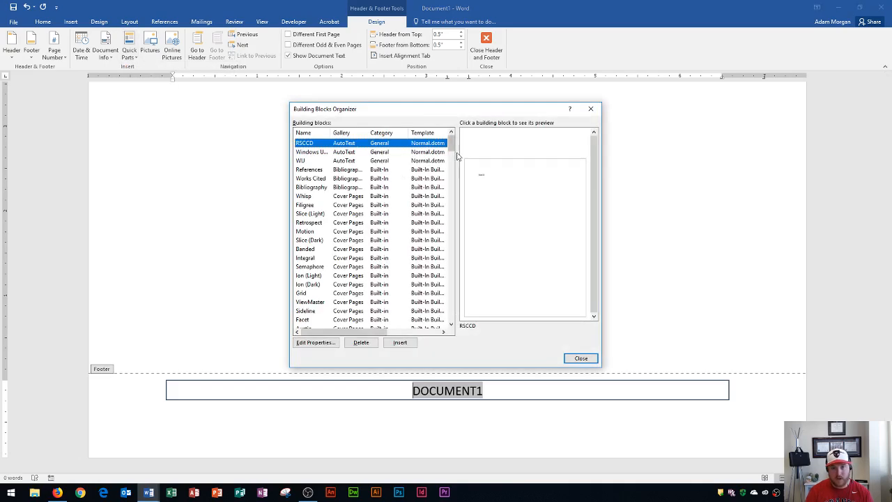
left_click_drag(451, 149, 449, 175)
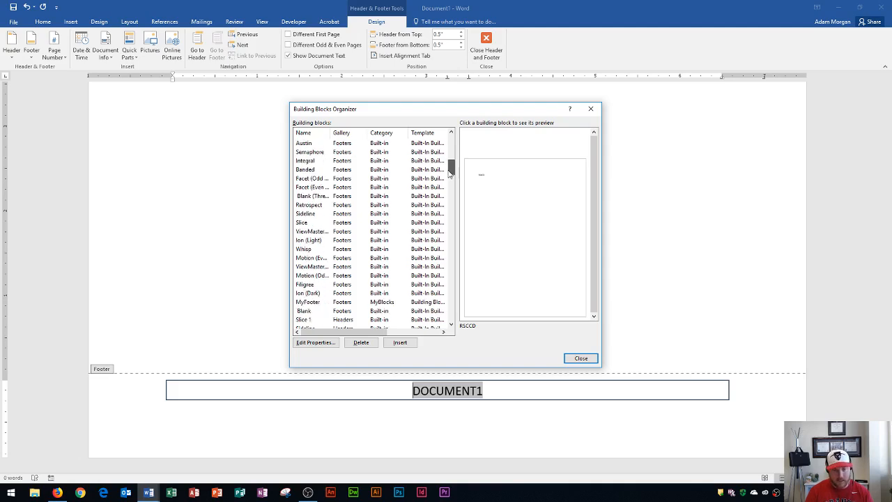
left_click_drag(449, 172, 450, 179)
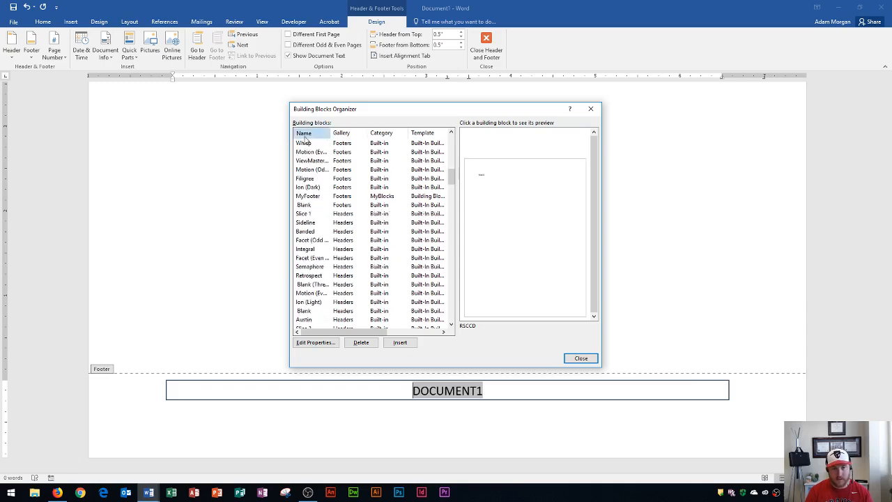
left_click(305, 135)
Step: Delete the MyFooter building block from the organizer and return to the document's body text
left_click_drag(450, 144, 442, 238)
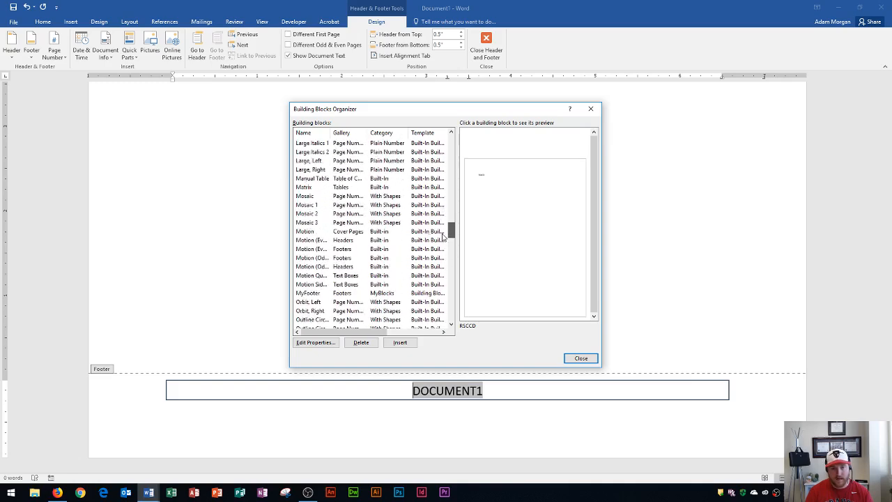
left_click(307, 294)
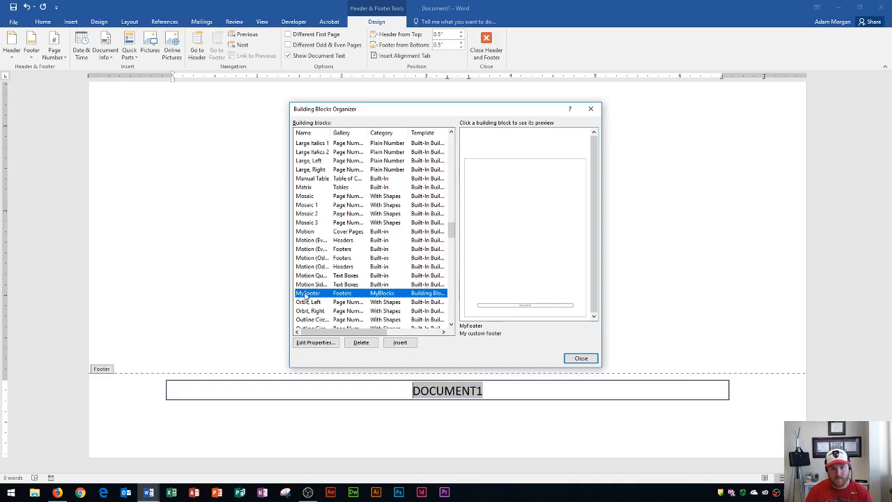
left_click(362, 342)
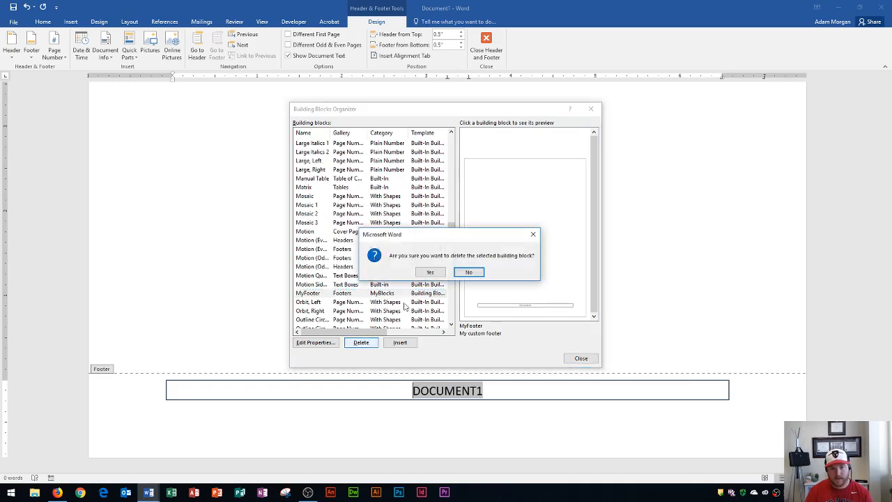
left_click(430, 272)
left_click(581, 358)
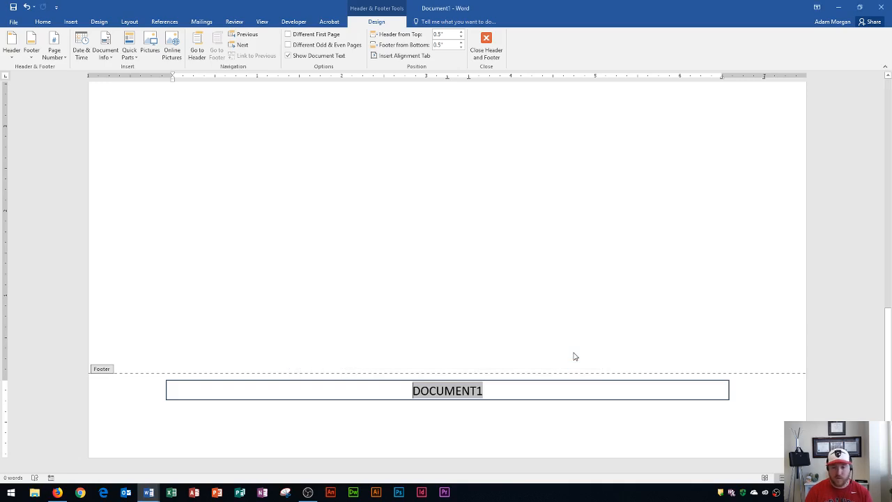
double_click(519, 294)
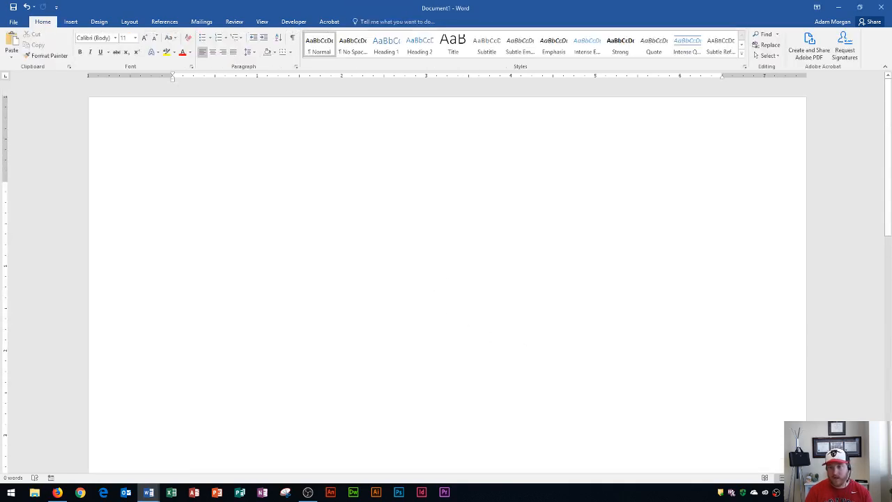